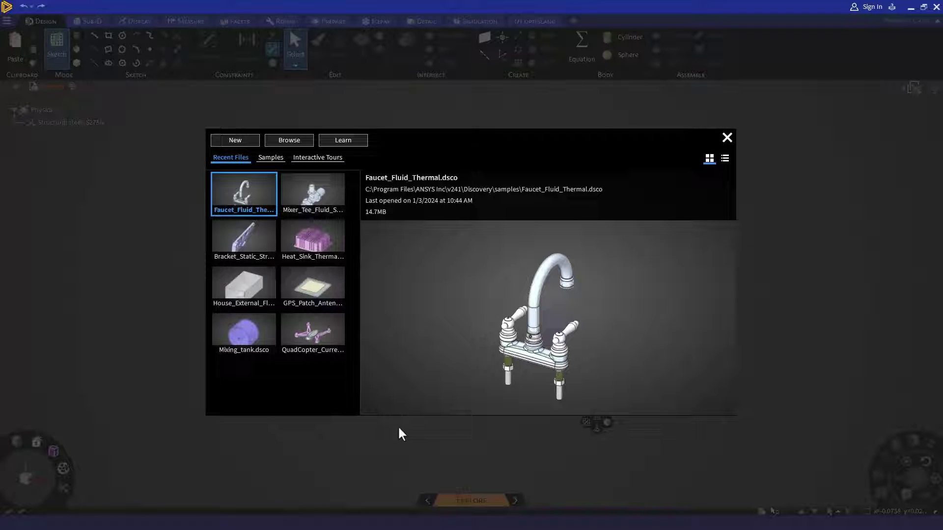
# Browse the Samples list, then show the Interactive Tours list with the User Interface tour
pyautogui.click(265, 158)
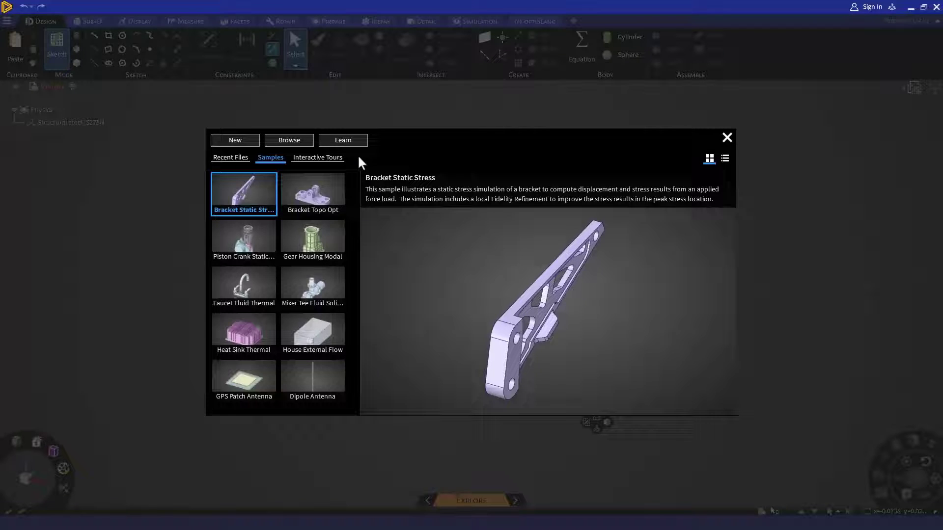
pyautogui.click(331, 156)
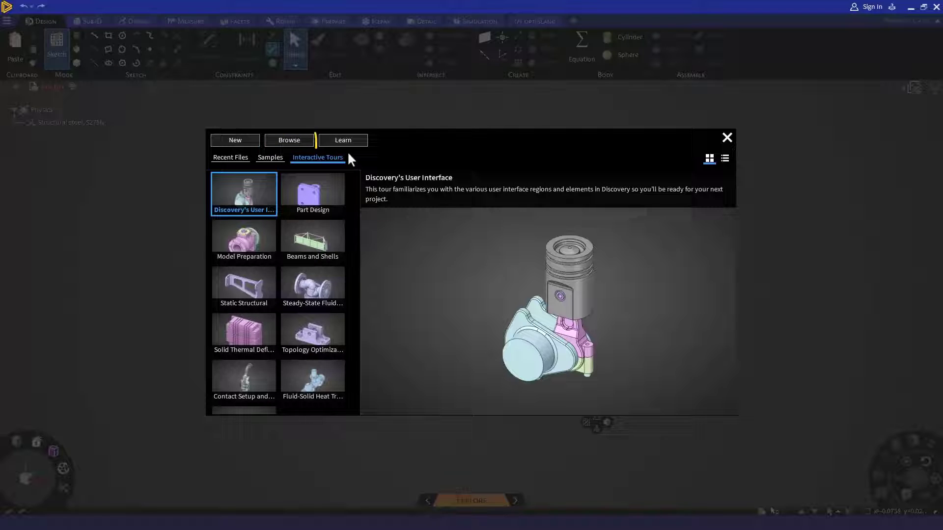
# Open the Learn window and view the 2024 R1 Enhancements under What's New
pyautogui.click(346, 140)
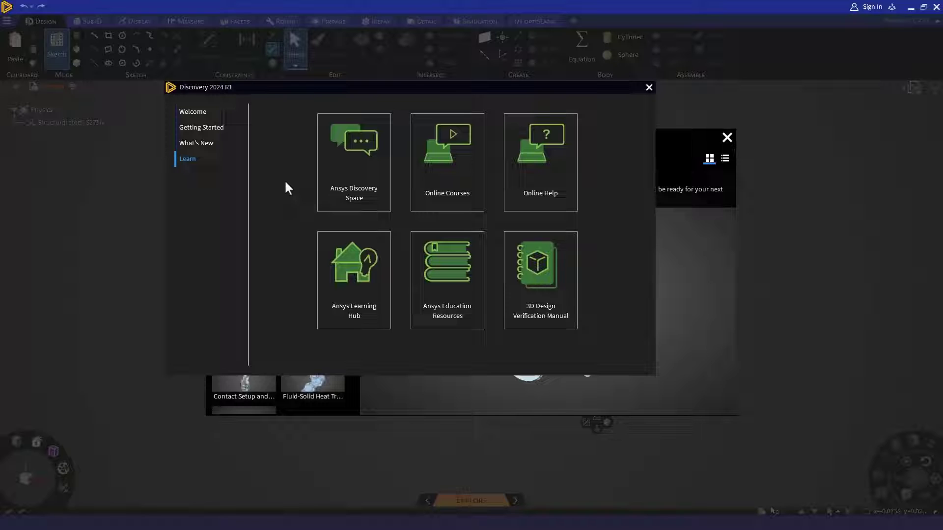
pyautogui.click(203, 147)
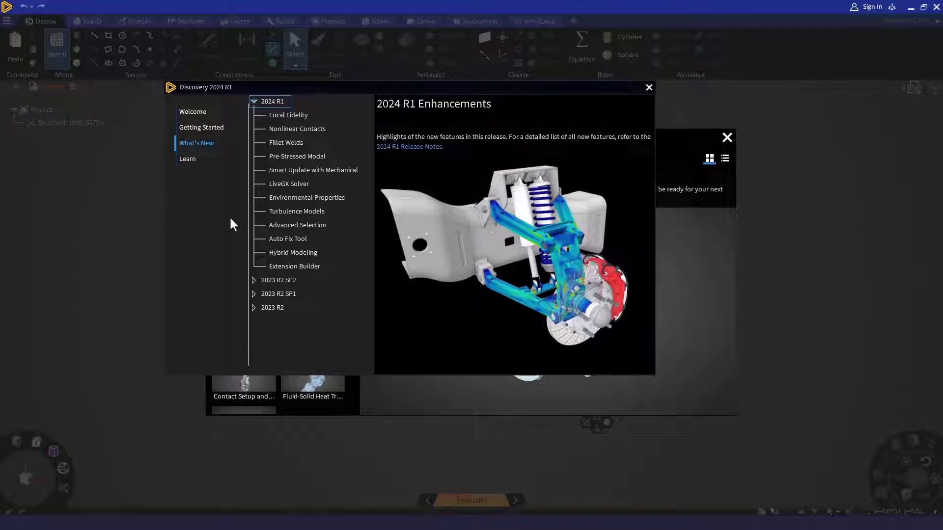
# Page through the Getting Started introduction, from Selection to Getting help, then show the Welcome page
pyautogui.click(223, 129)
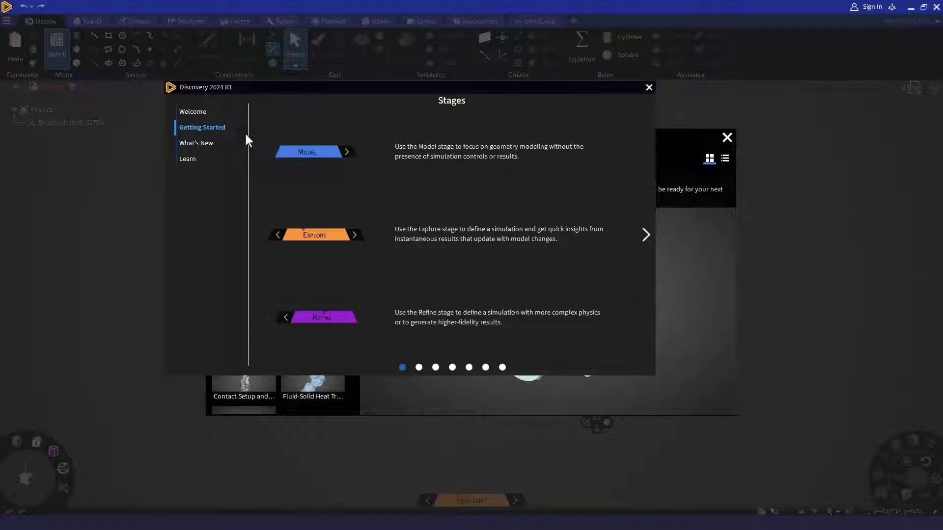
pyautogui.click(644, 234)
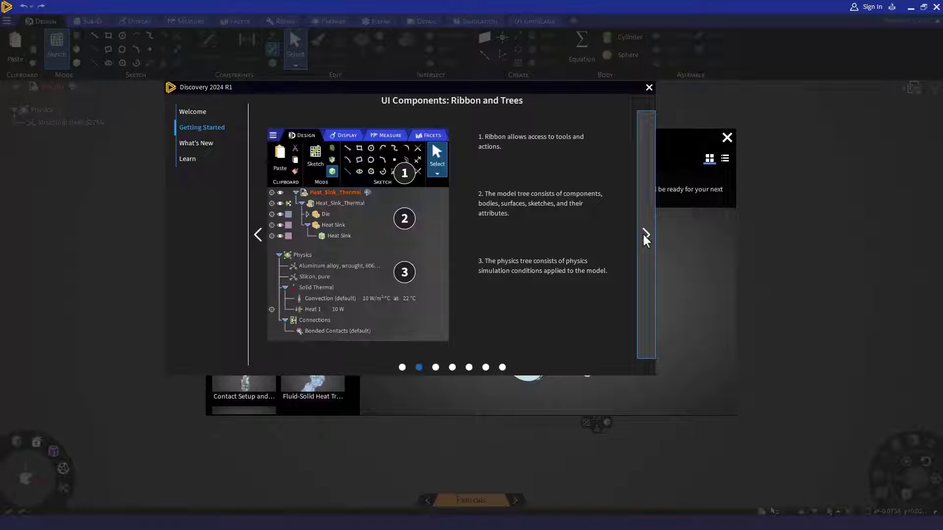
pyautogui.click(644, 236)
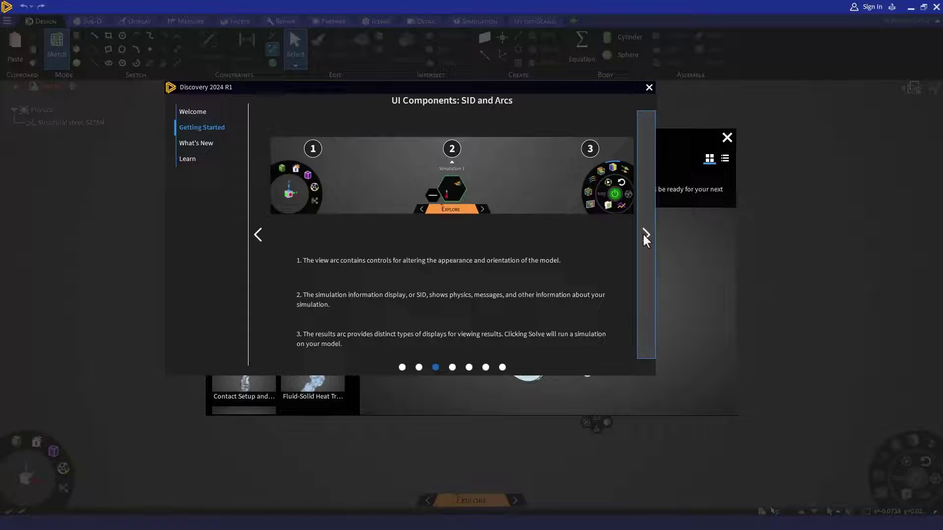
pyautogui.click(643, 233)
pyautogui.click(643, 233)
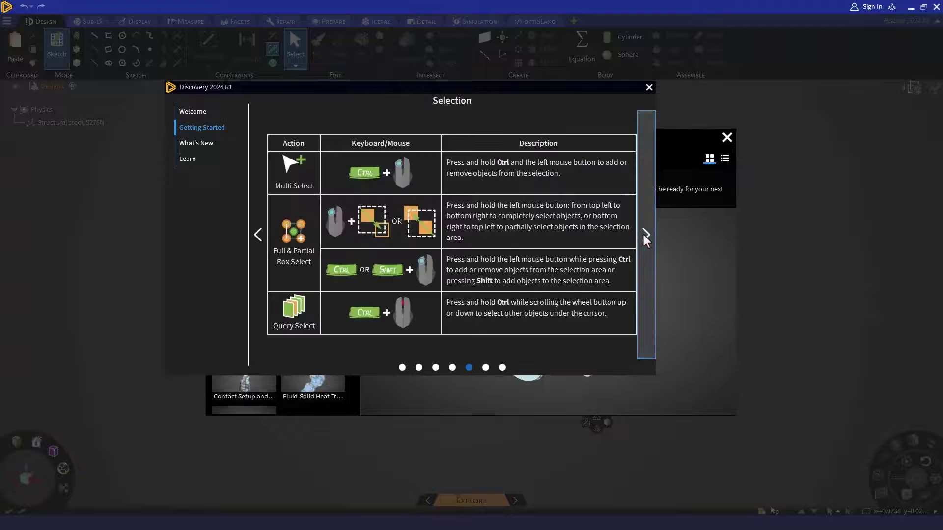
pyautogui.click(643, 234)
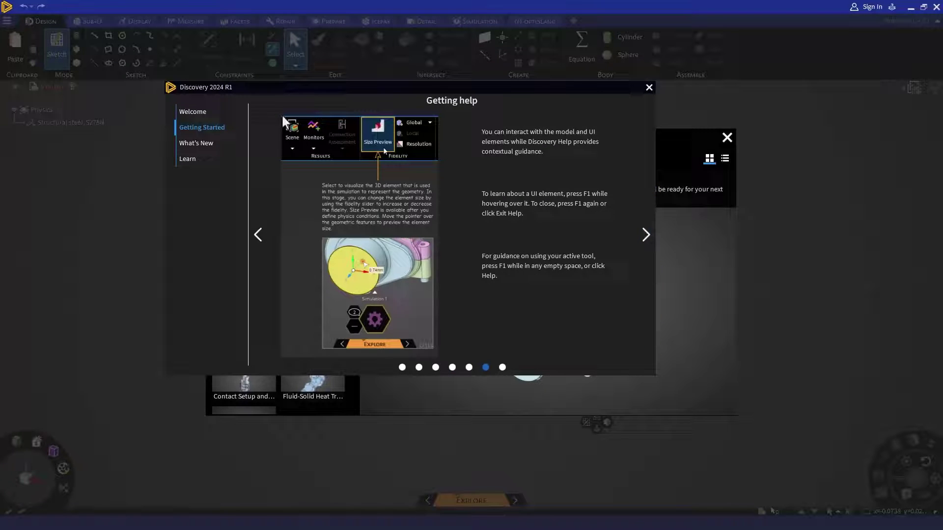
pyautogui.click(205, 111)
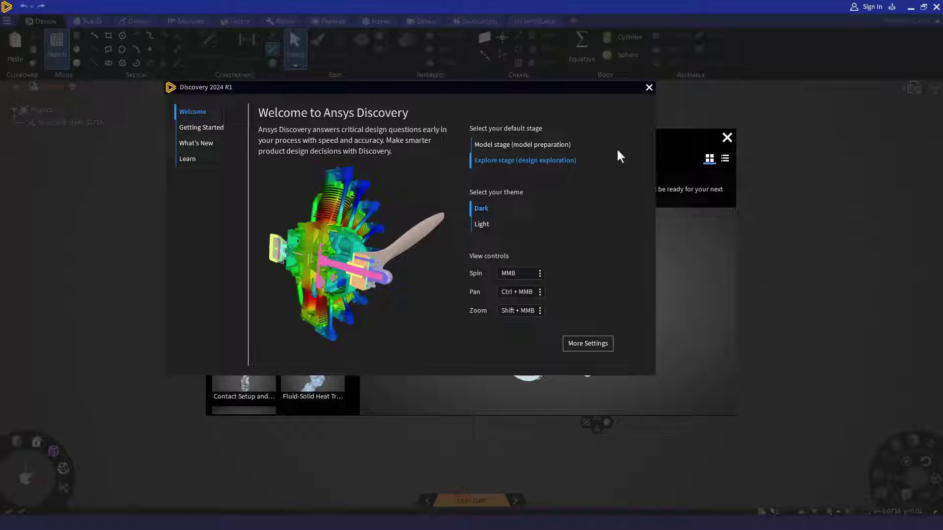
# Close the welcome window, browse the computer with all supported file types, and select Car HVAC Duct Geometry
pyautogui.click(649, 88)
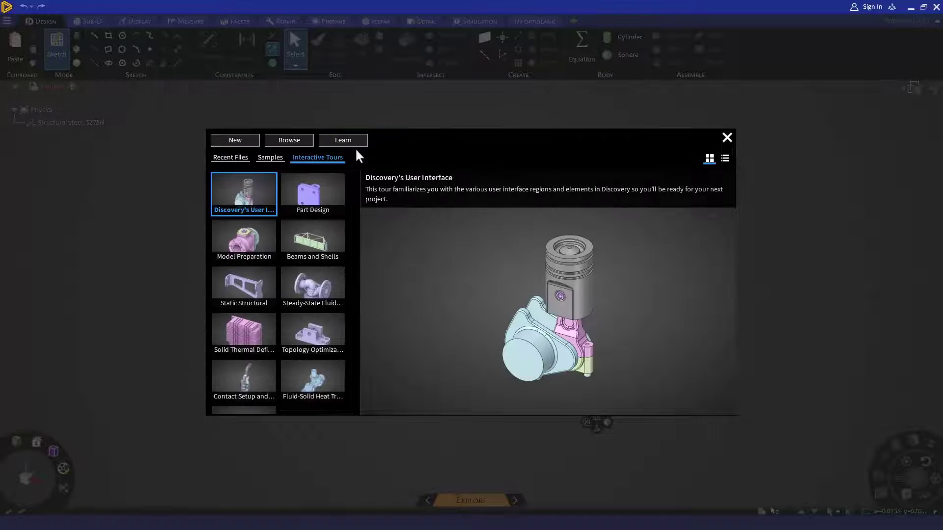
pyautogui.click(298, 140)
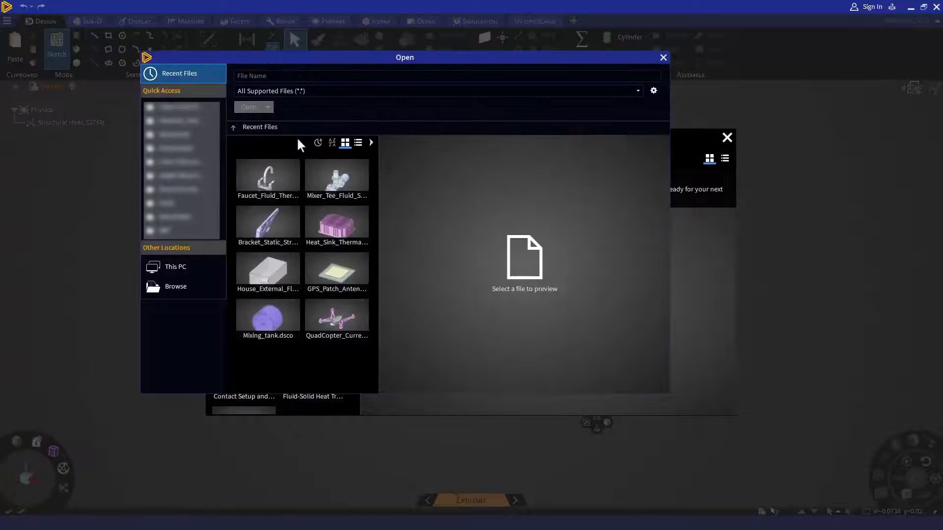
pyautogui.click(211, 290)
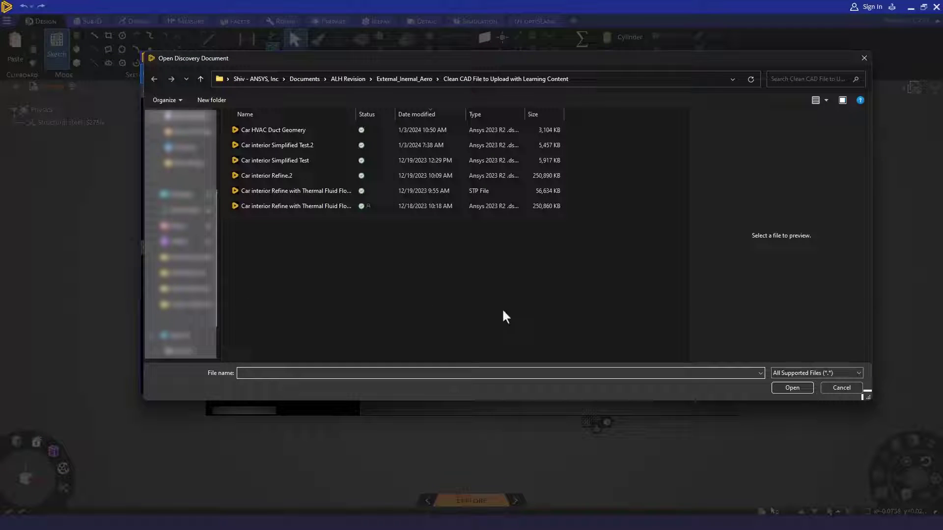
pyautogui.click(783, 372)
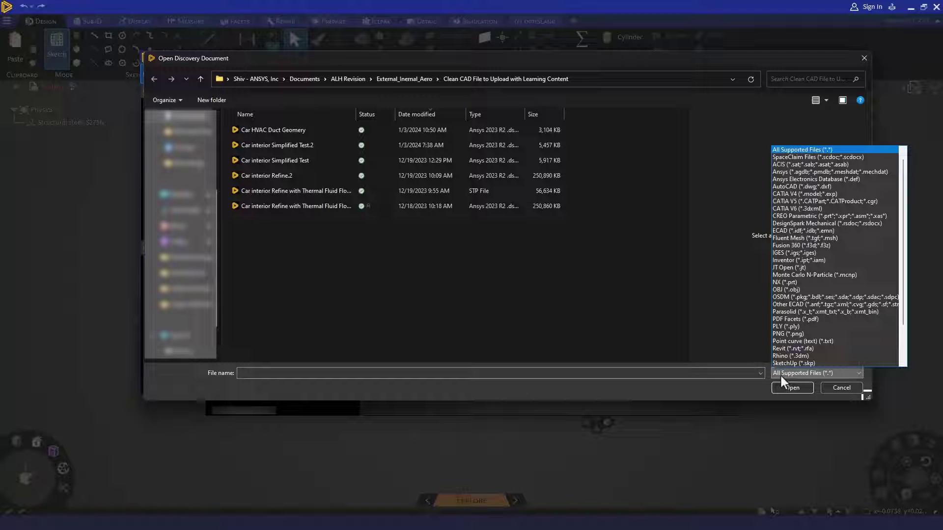
pyautogui.click(780, 373)
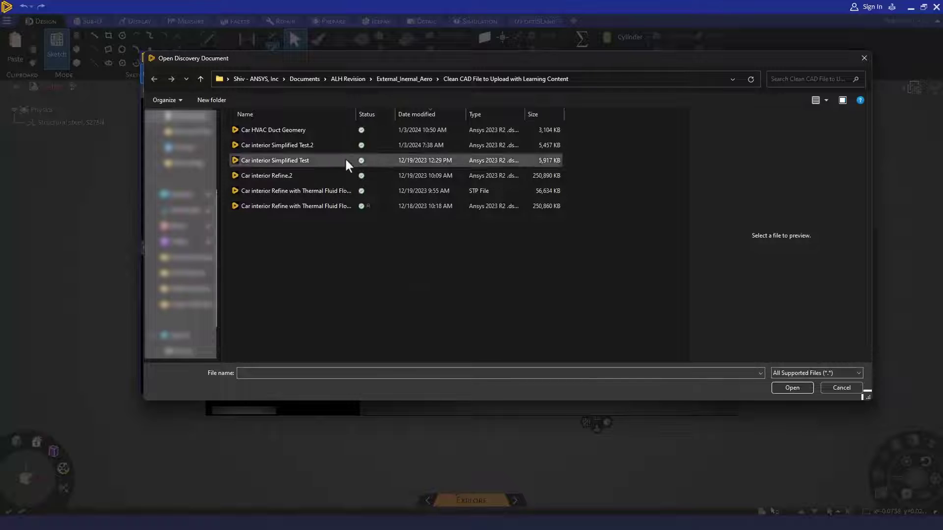
pyautogui.click(334, 131)
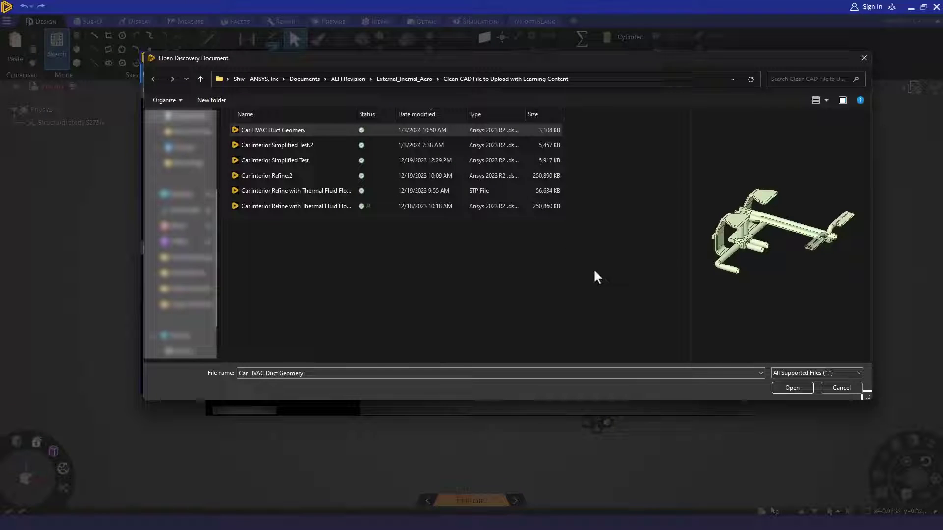
# Open Car HVAC Duct Geometry, view it in the Model stage, then return to Explore
pyautogui.click(785, 388)
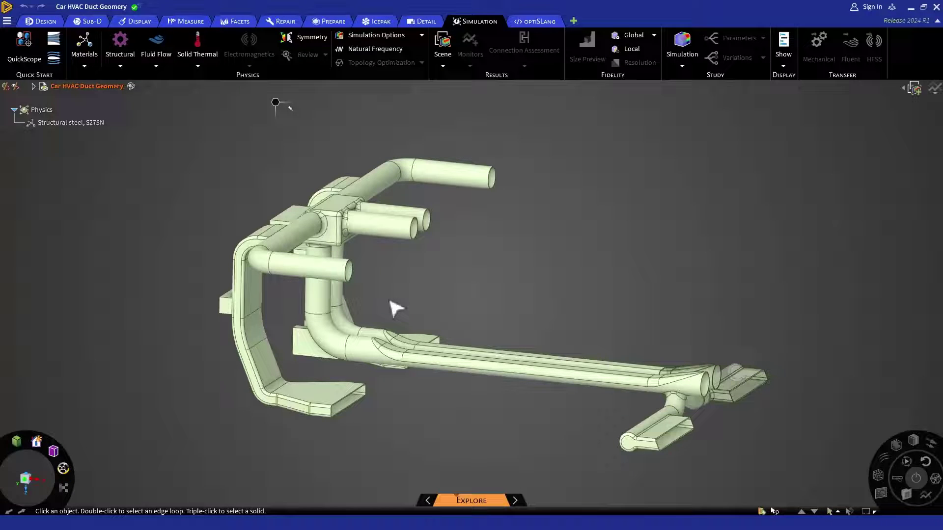
pyautogui.click(425, 501)
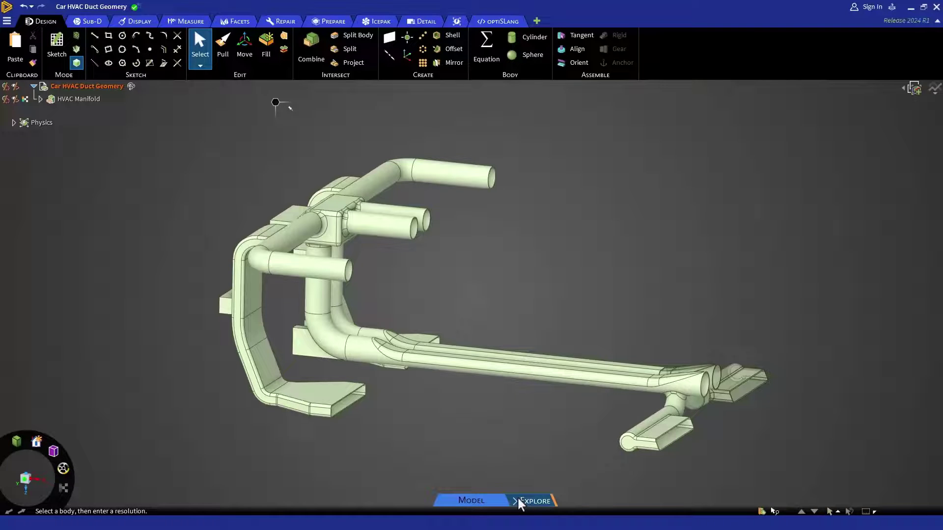
pyautogui.click(517, 502)
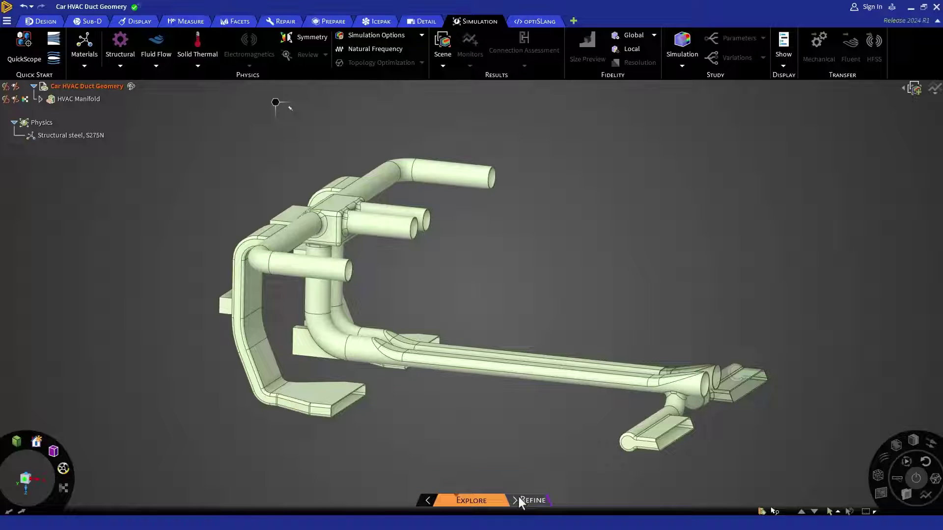
pyautogui.click(519, 499)
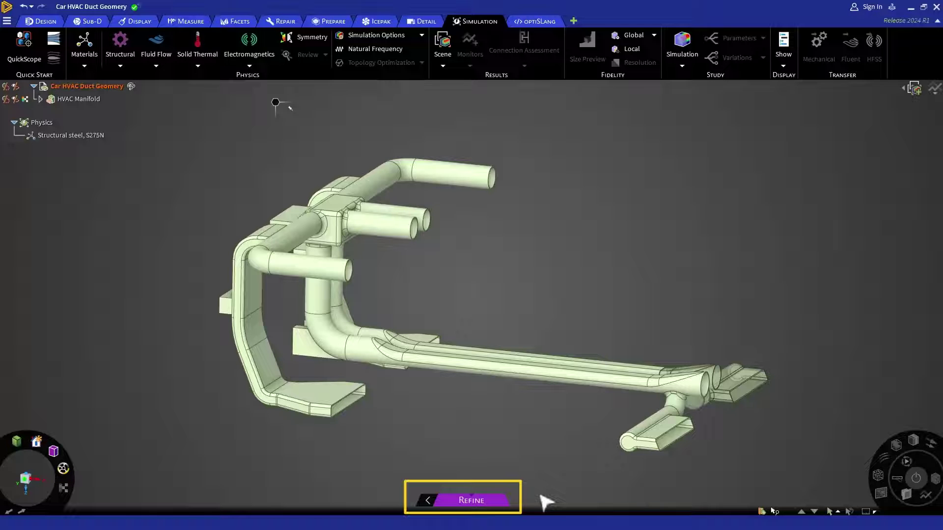
pyautogui.click(421, 501)
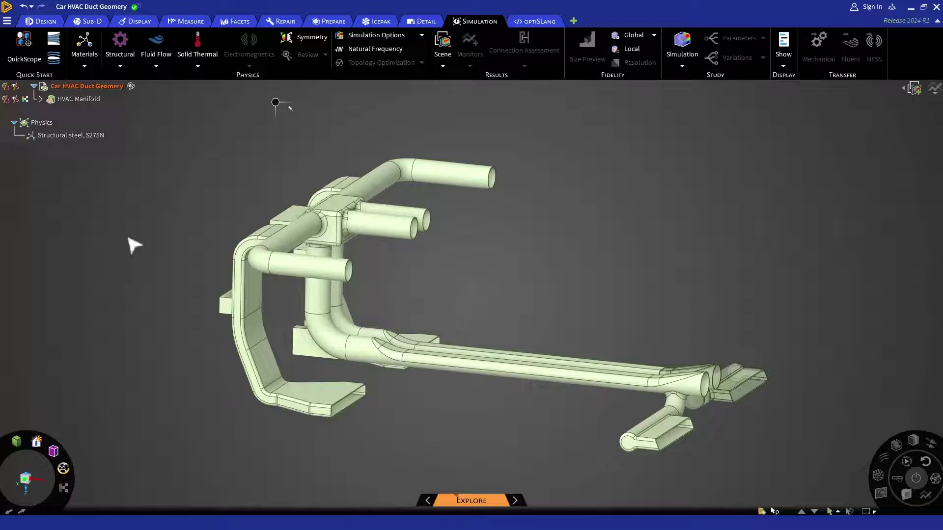
# Expand HVAC Manifold and Vanes, then toggle simulation inclusion for Vanes, HVAC Manifold2 and HVAC Manifold11
pyautogui.click(41, 98)
pyautogui.click(47, 137)
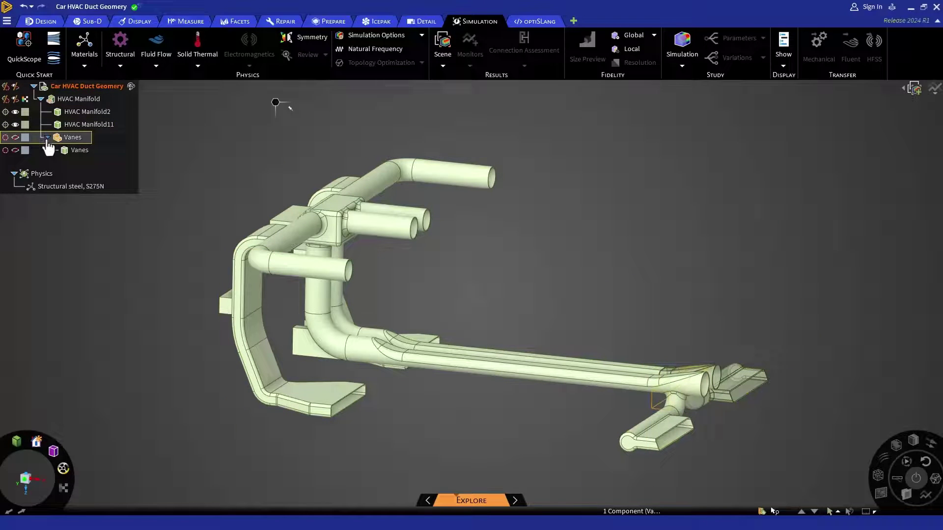
pyautogui.click(15, 137)
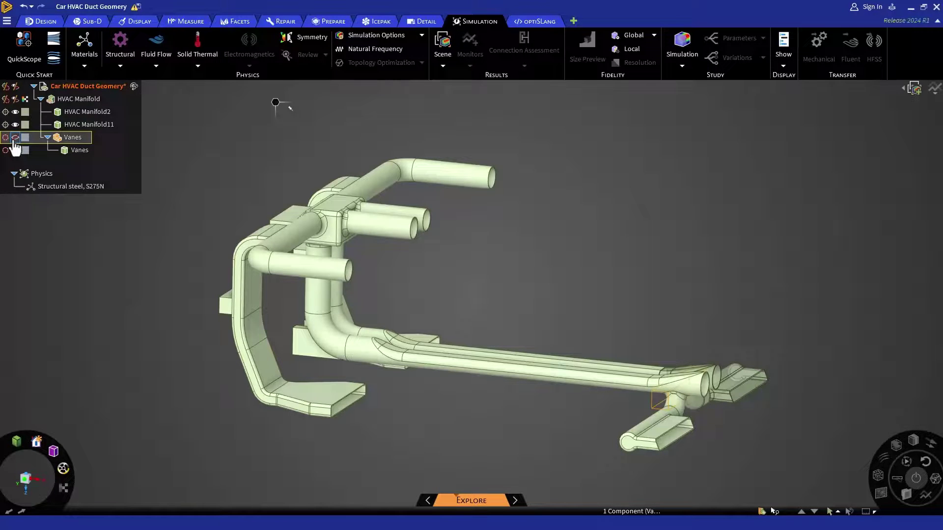
pyautogui.click(15, 113)
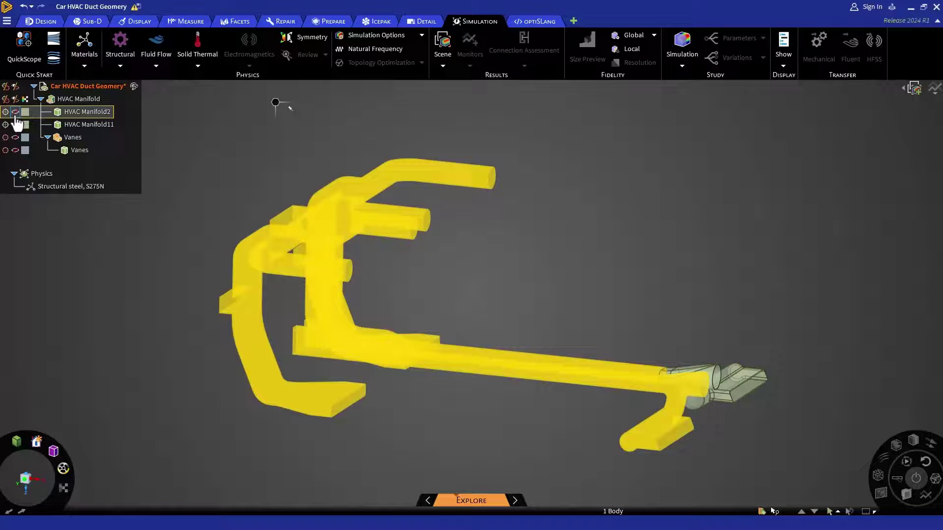
pyautogui.click(15, 112)
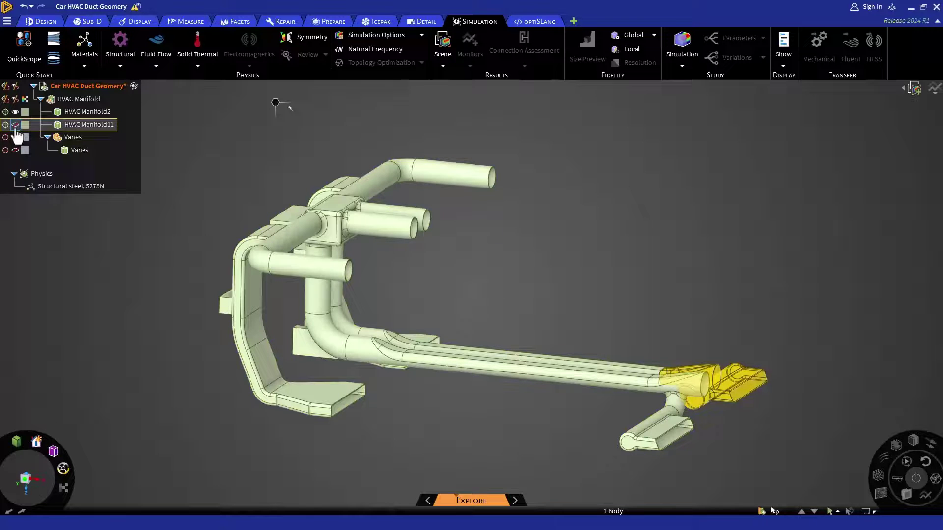
pyautogui.click(15, 124)
# Toggle the HVAC Manifold visibility off and back on so all manifold geometry shows
pyautogui.click(20, 101)
pyautogui.click(15, 99)
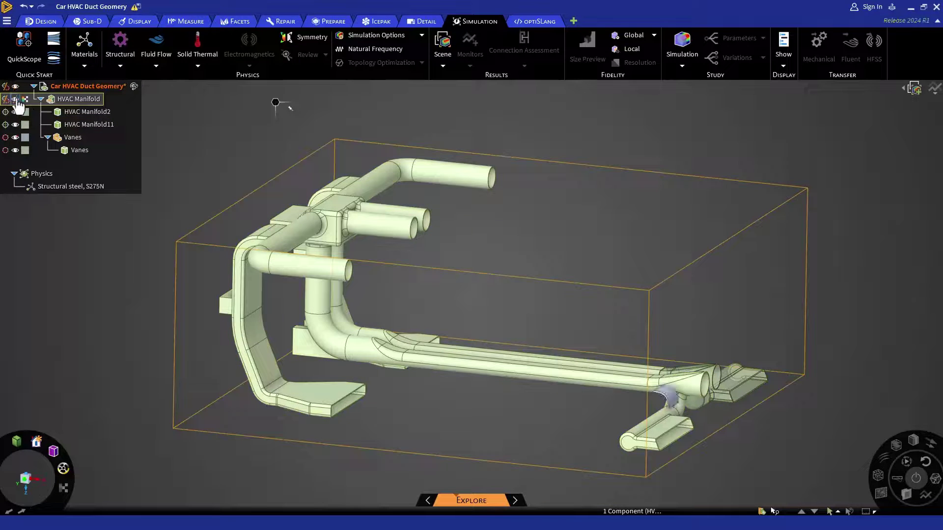
pyautogui.click(16, 100)
pyautogui.click(16, 99)
# Select the manifold bodies and Vanes, change the Vanes' simulation status, and exclude HVAC Manifold2
pyautogui.click(15, 112)
pyautogui.click(10, 124)
pyautogui.click(8, 114)
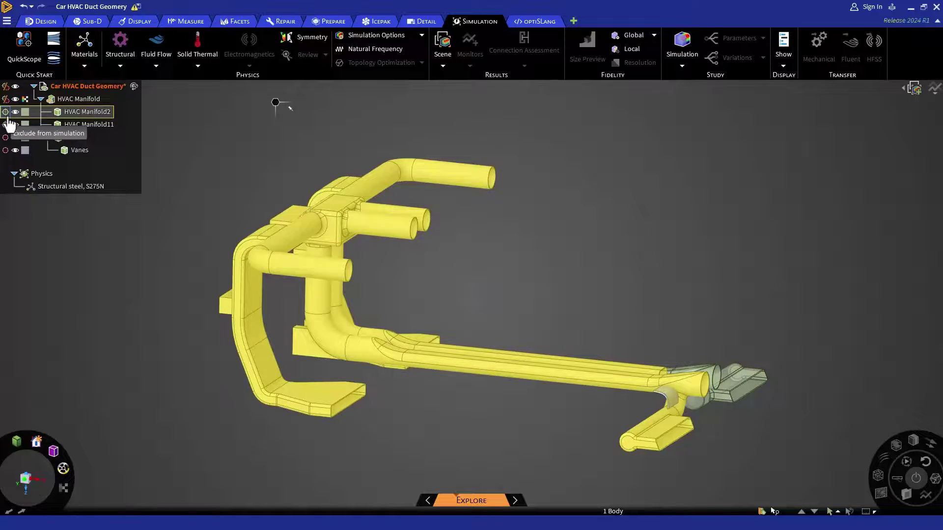
pyautogui.click(8, 125)
pyautogui.click(6, 138)
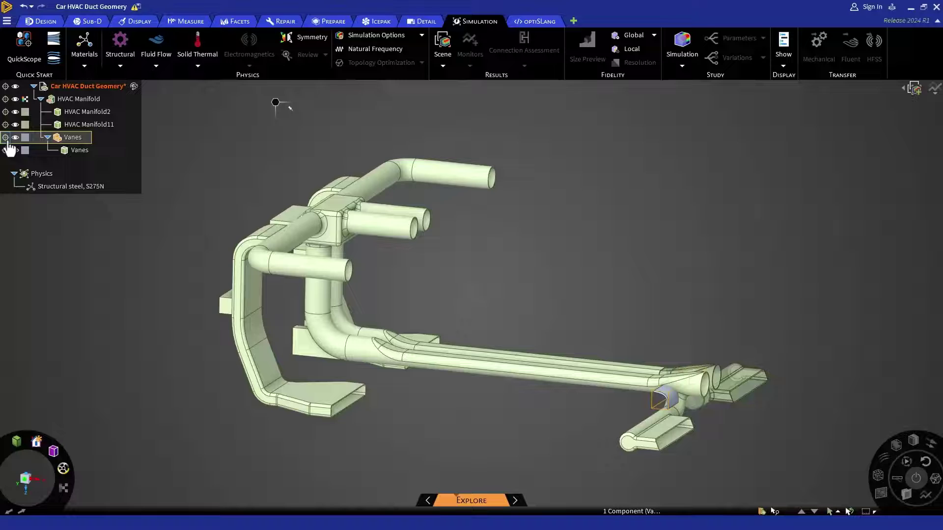
pyautogui.click(6, 138)
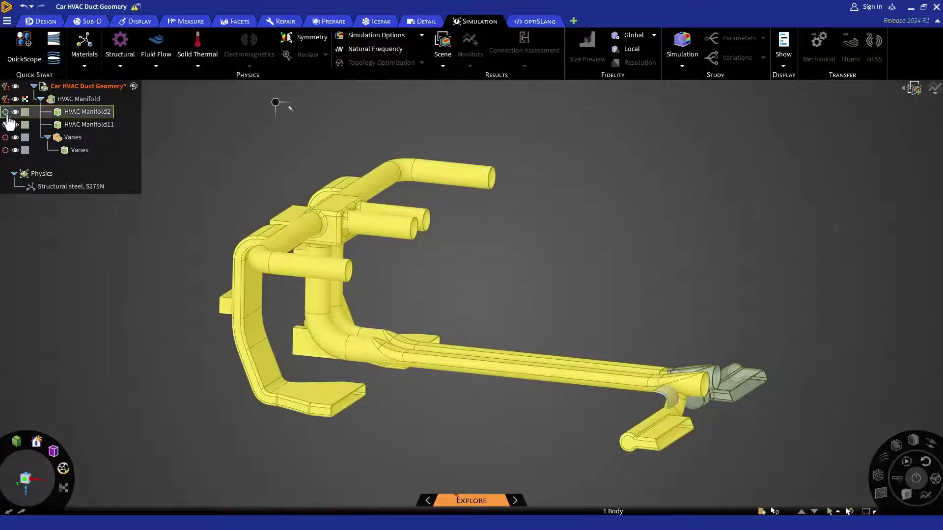
pyautogui.click(5, 112)
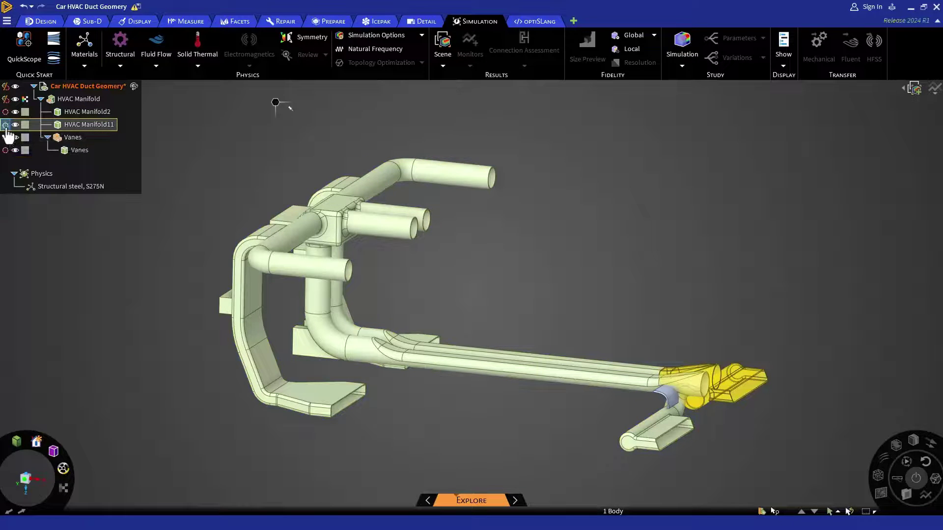
# Select a face on the left vertical duct, review its context-menu options, then dismiss without applying any
pyautogui.click(255, 305)
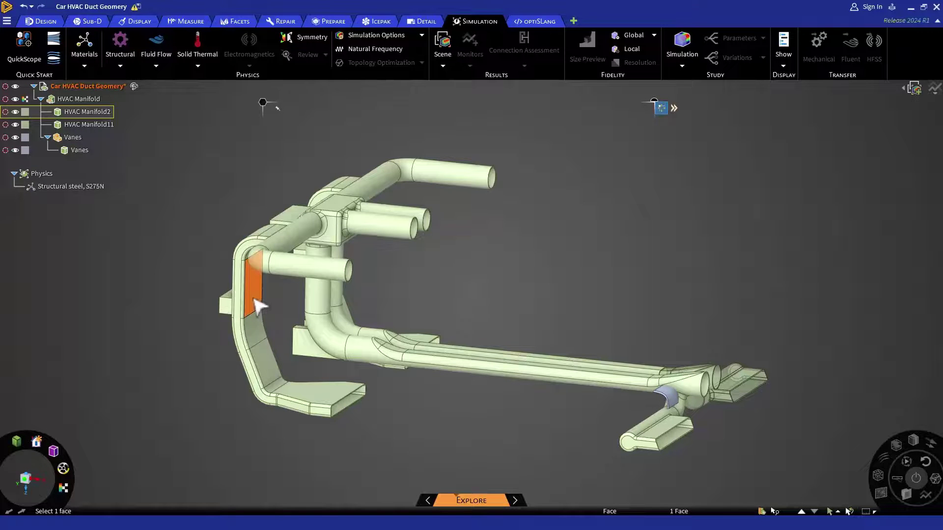
pyautogui.rightClick(256, 306)
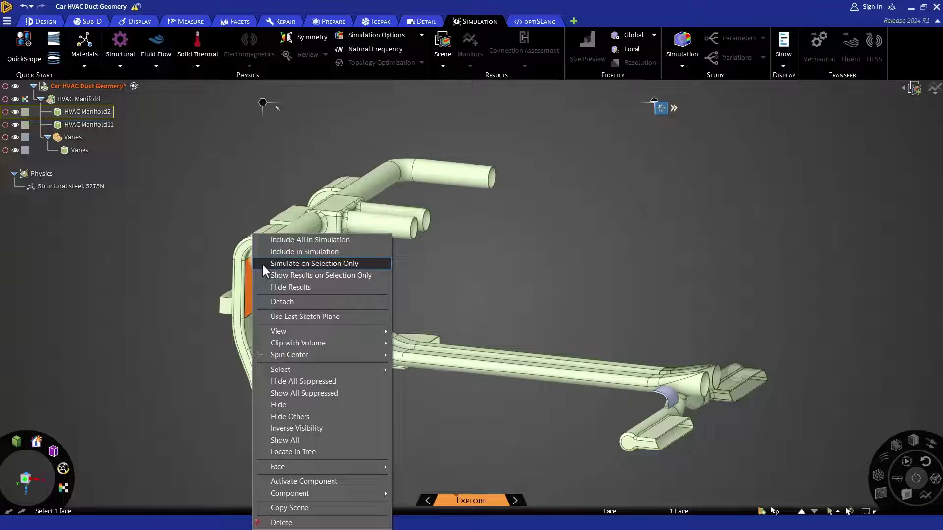
pyautogui.click(199, 258)
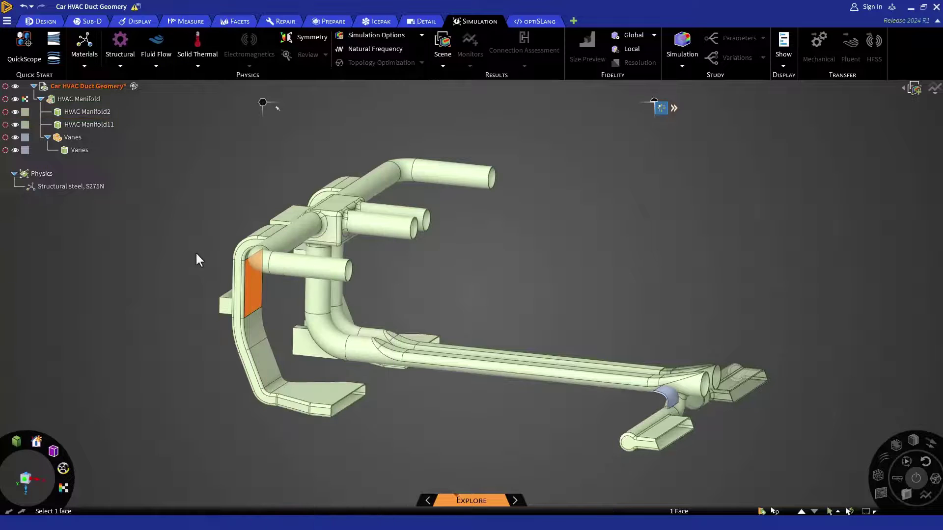
pyautogui.click(46, 22)
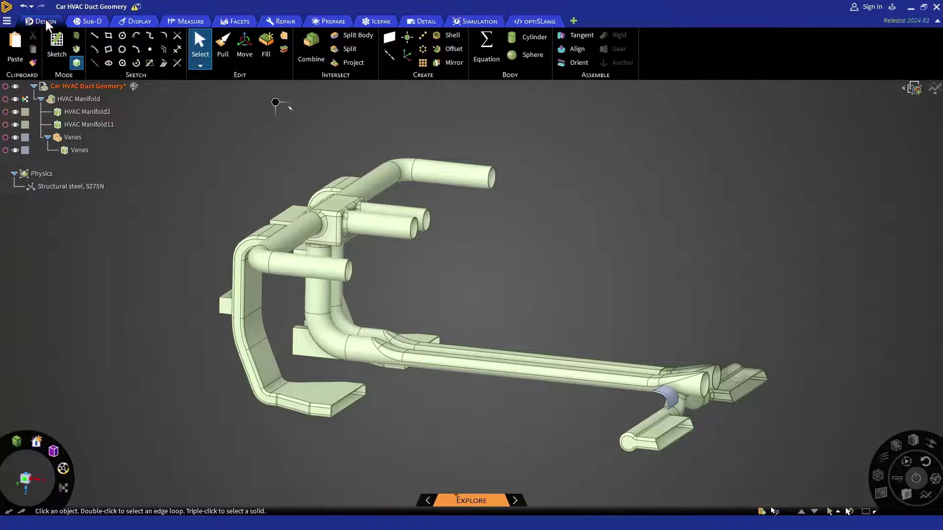
pyautogui.click(132, 22)
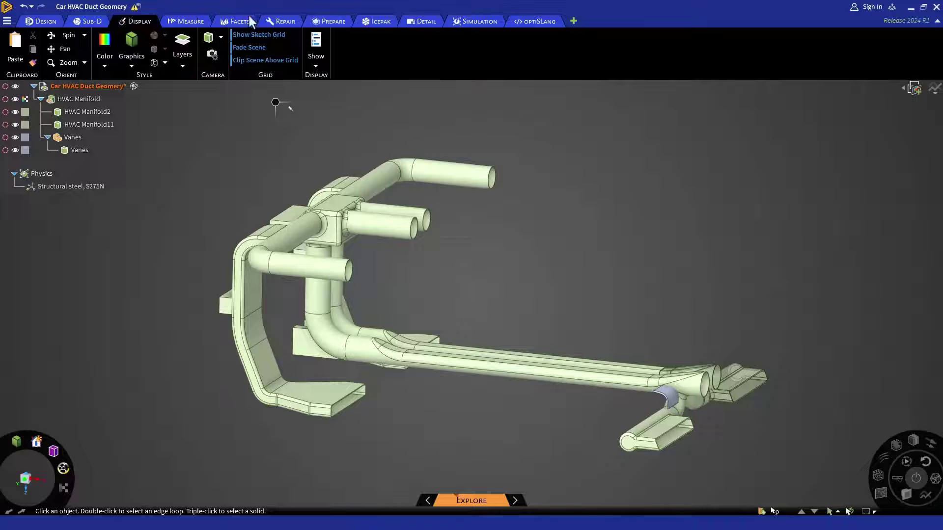
pyautogui.click(283, 22)
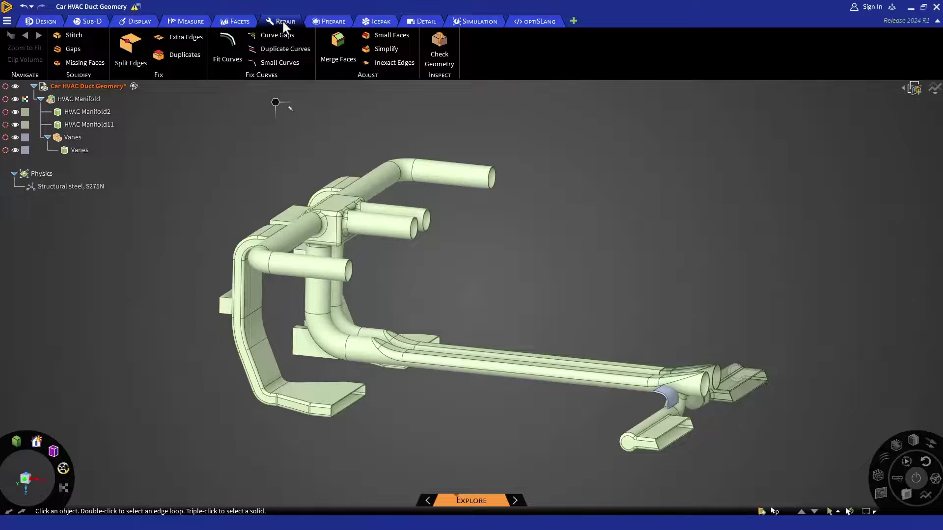
pyautogui.click(329, 21)
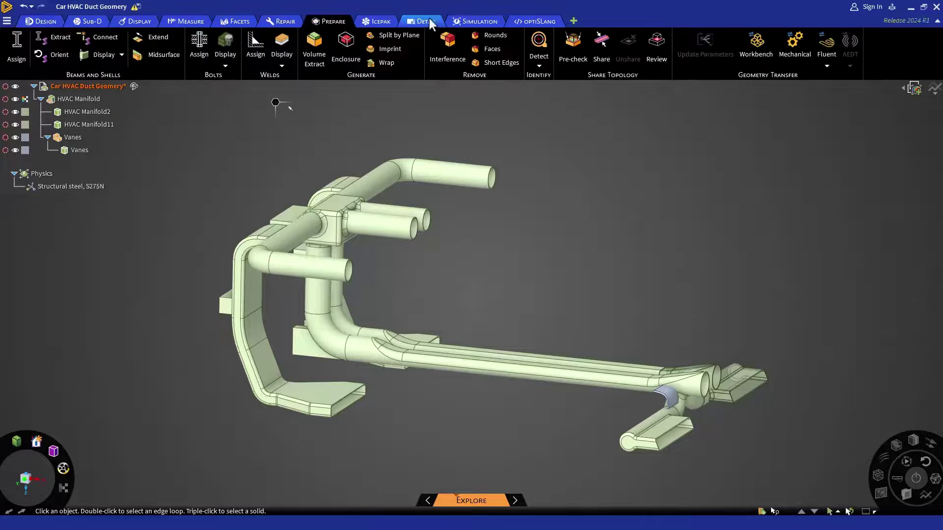
pyautogui.click(461, 20)
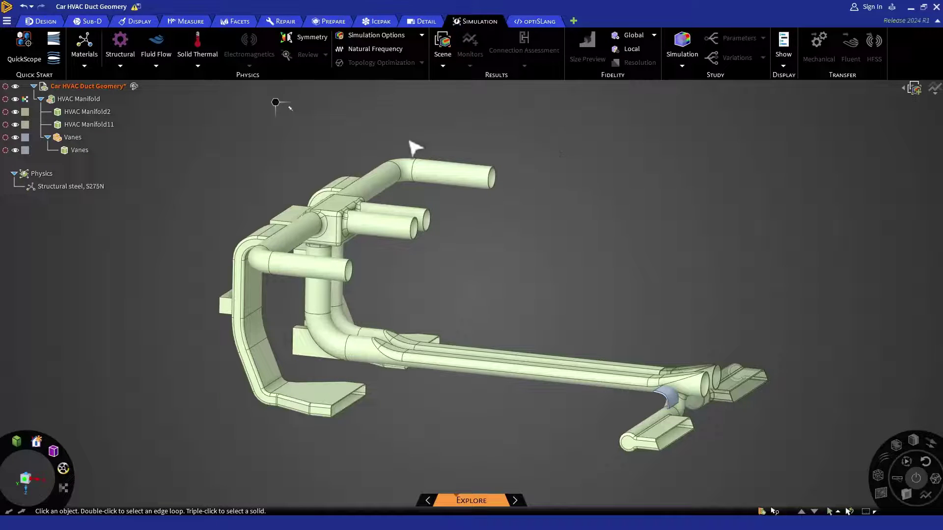
pyautogui.click(43, 21)
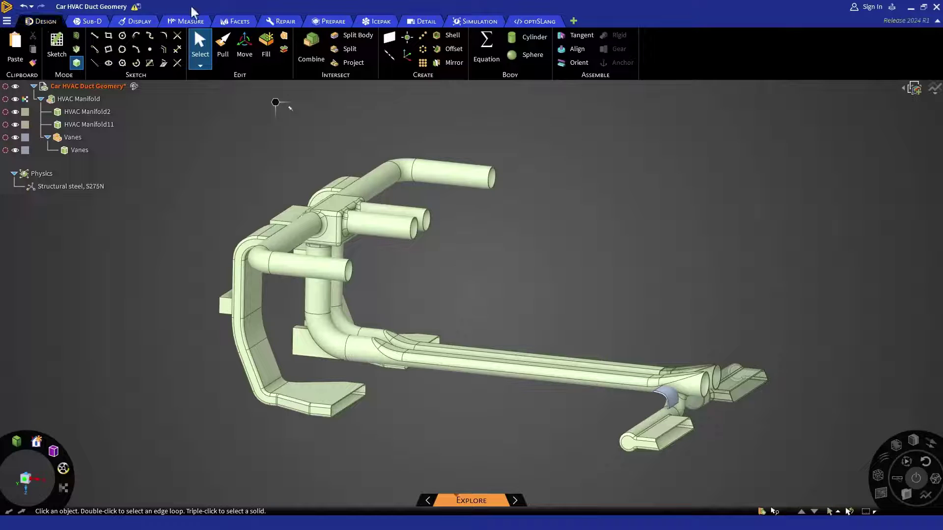
pyautogui.click(289, 21)
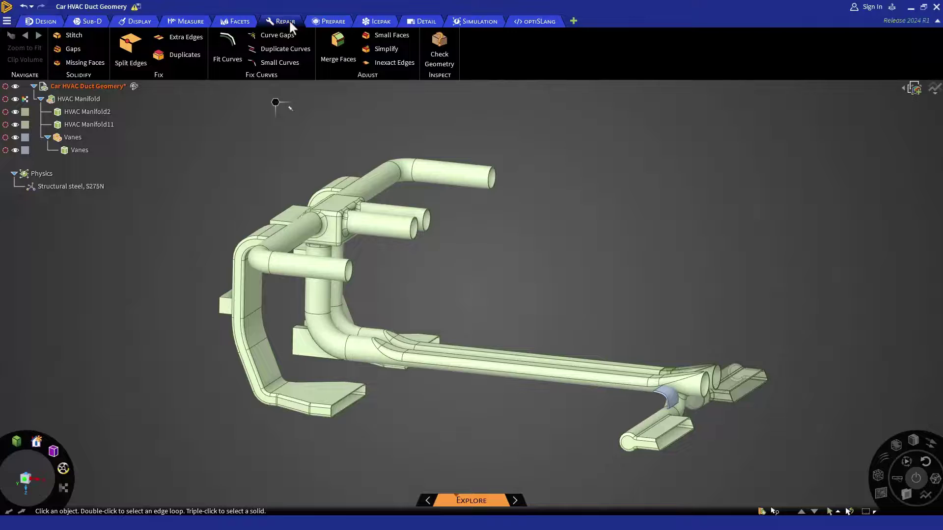
pyautogui.click(330, 22)
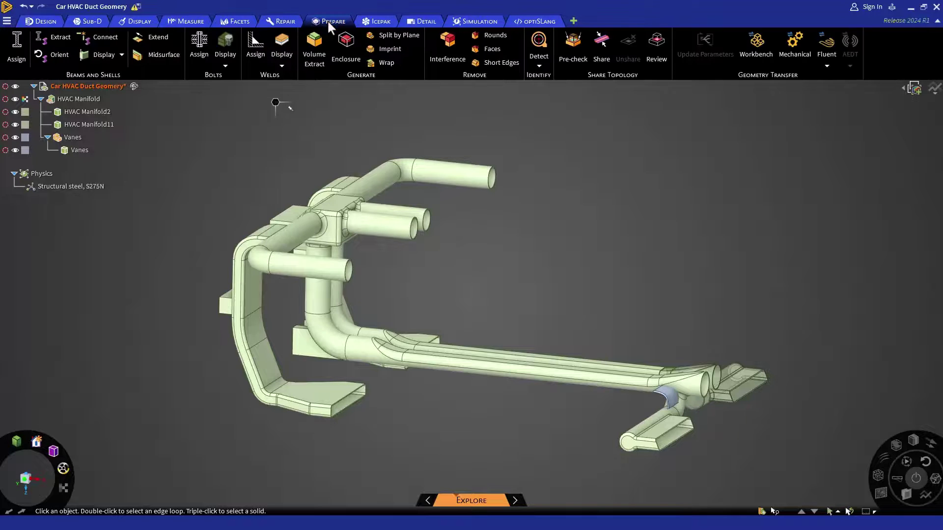
pyautogui.click(458, 20)
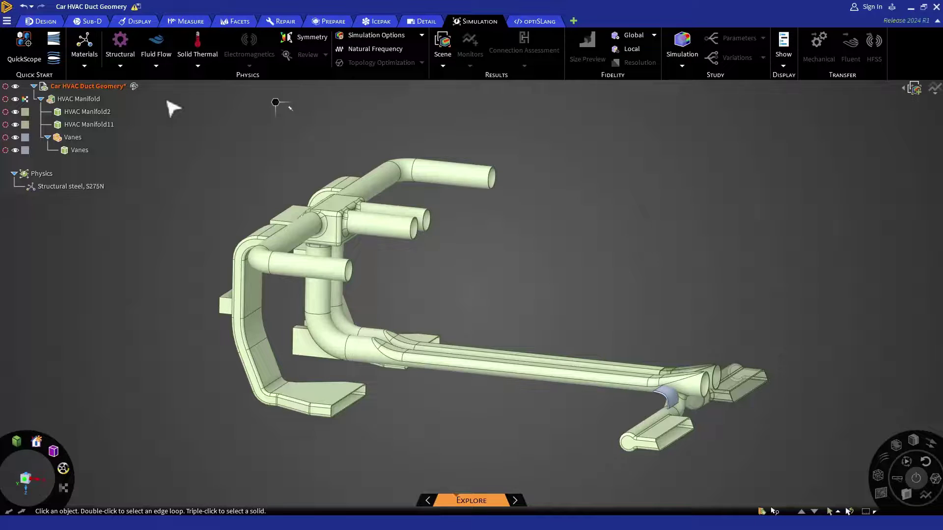
pyautogui.click(892, 7)
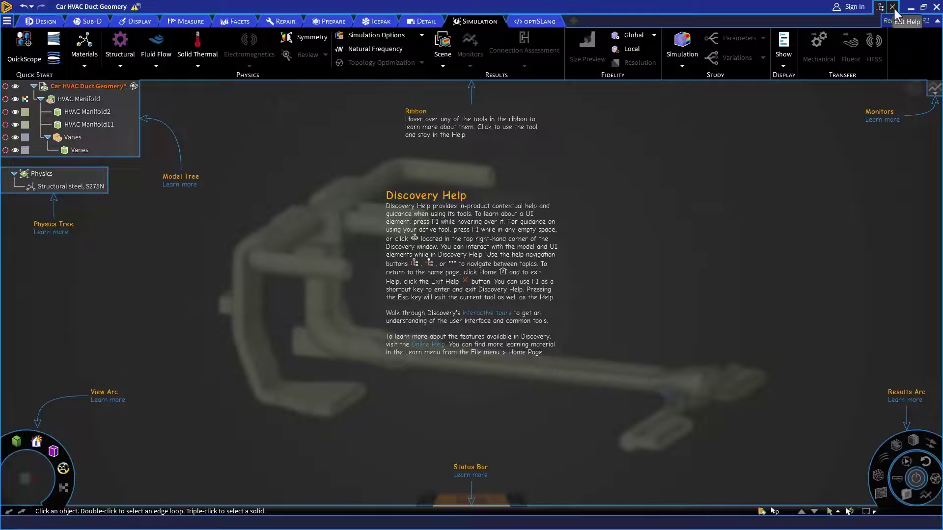
pyautogui.click(893, 8)
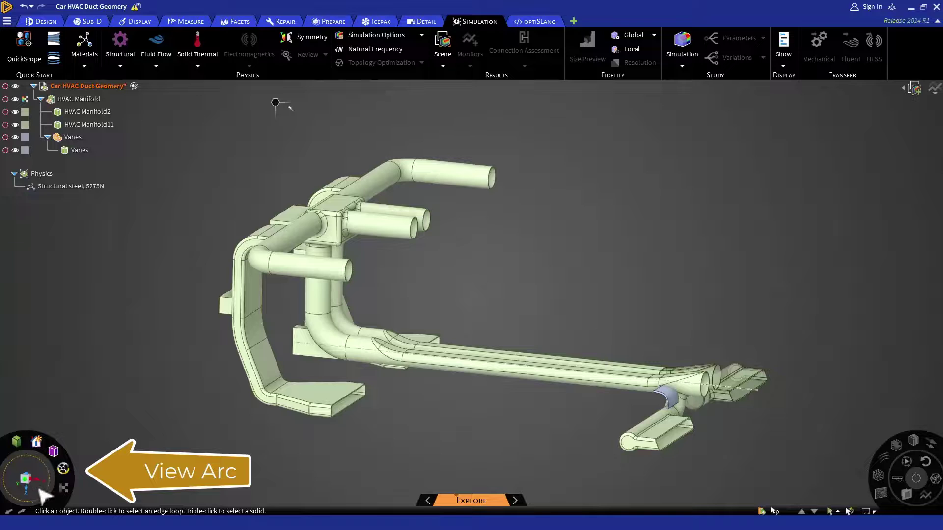
# Orbit the duct model with the View Arc, then return it to the Home view
pyautogui.moveTo(41, 490); pyautogui.dragTo(29, 491)
pyautogui.click(36, 442)
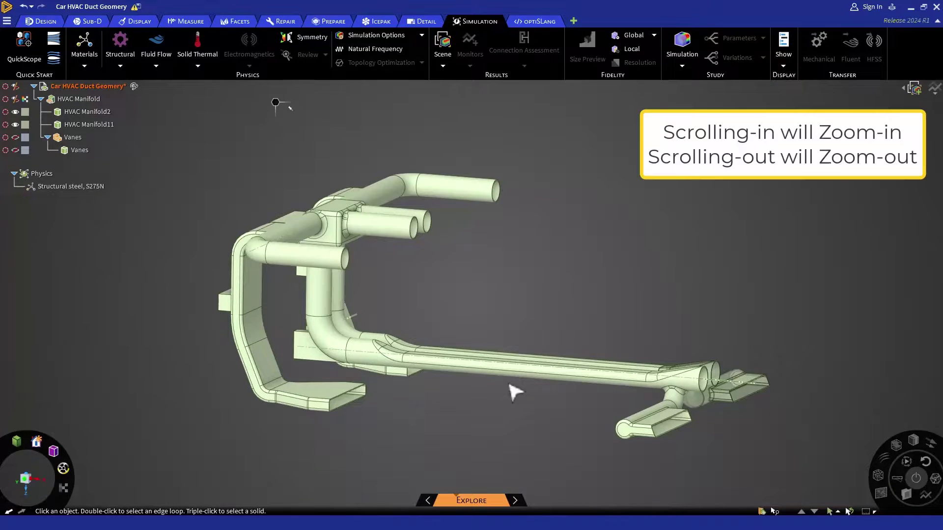
# Zoom in and out on the duct model, orbit it to a new angle, then pan it right and up
pyautogui.scroll(5, 514, 391)
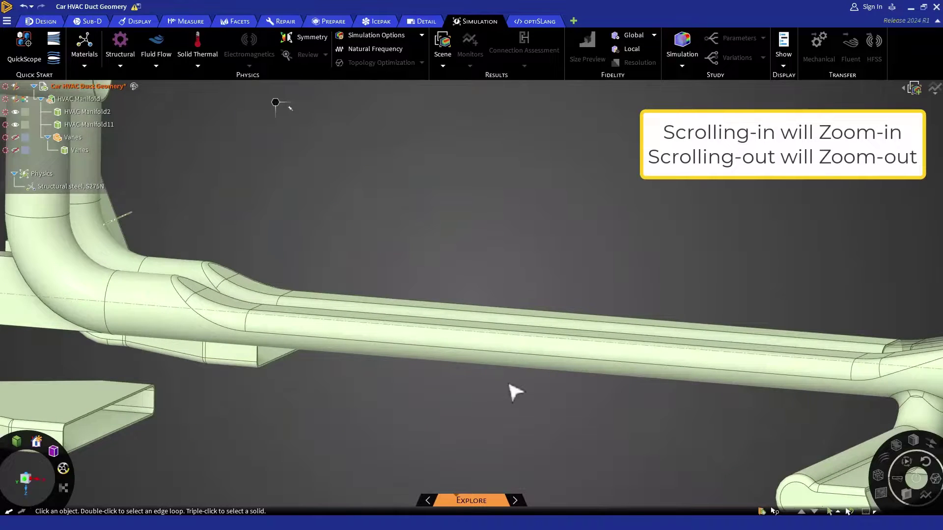
pyautogui.scroll(-5, 513, 392)
pyautogui.scroll(-5, 514, 392)
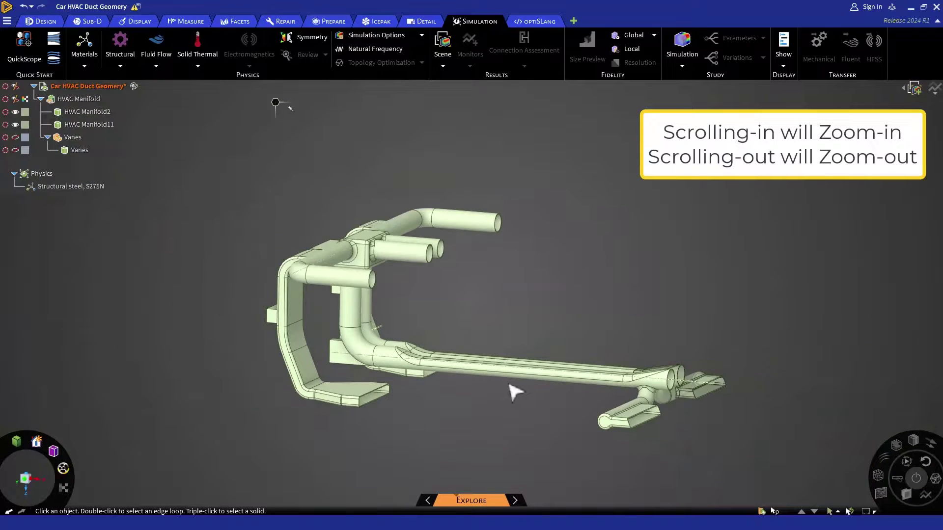
pyautogui.scroll(3, 513, 392)
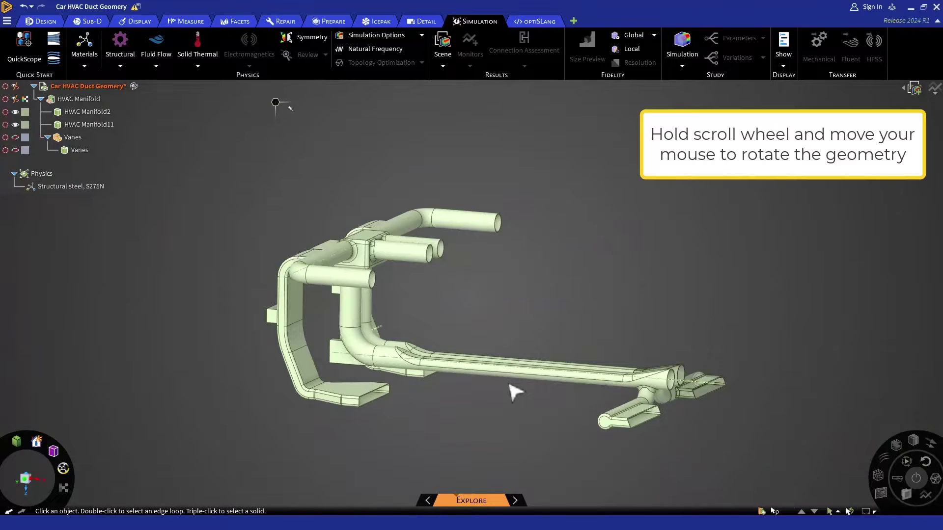
pyautogui.moveTo(521, 411); pyautogui.dragTo(469, 416, button='middle')
pyautogui.moveTo(694, 415); pyautogui.dragTo(753, 427, button='middle')
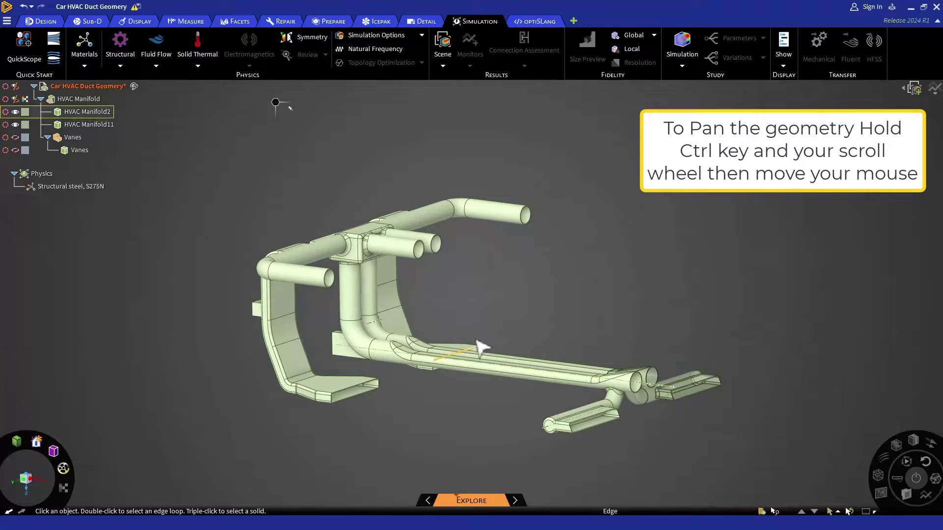
pyautogui.keyDown('ctrl'); pyautogui.moveTo(480, 347); pyautogui.dragTo(513, 347, button='middle'); pyautogui.keyUp('ctrl')
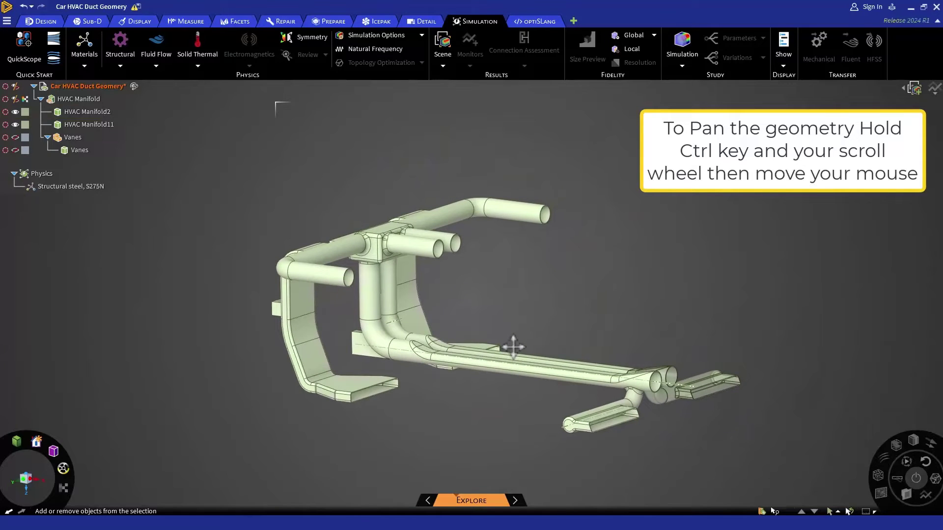